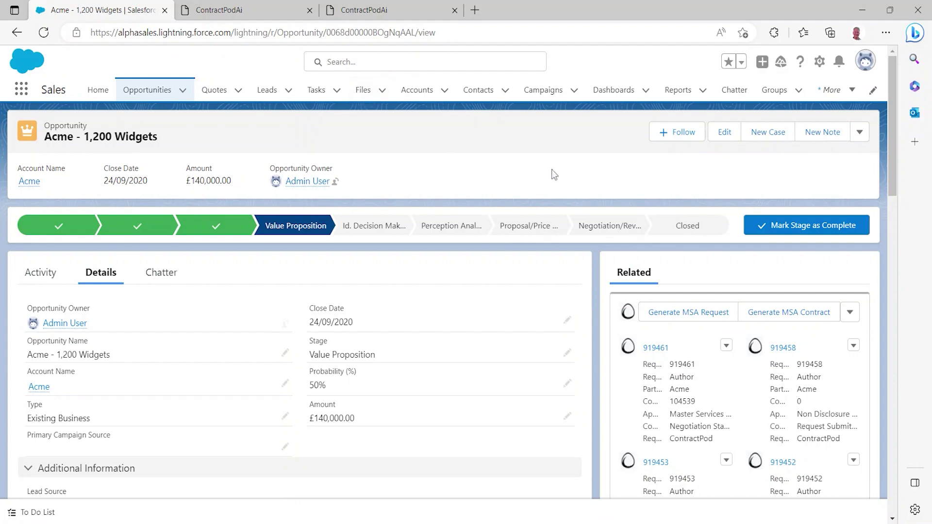
Scroll the Acme - 1,200 Widgets opportunity down to its Quotes related list
scroll(410, 261, down, 5)
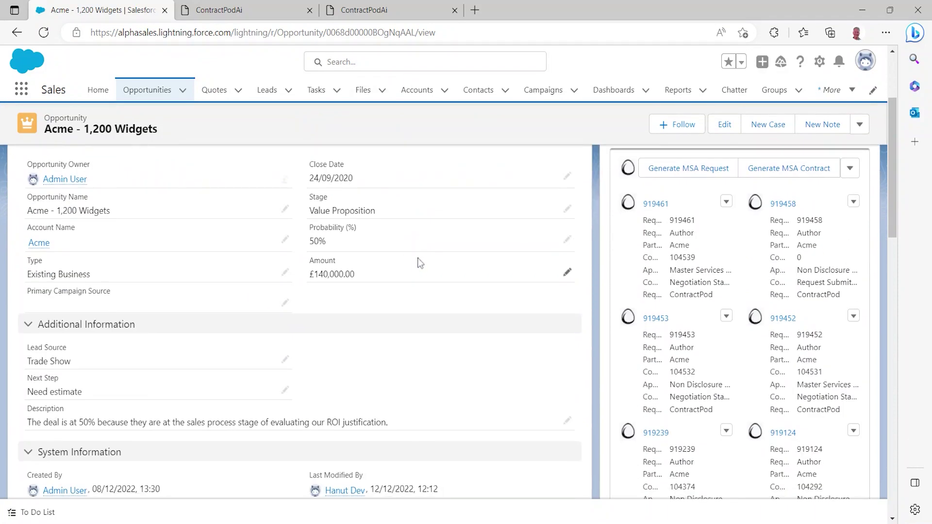
scroll(482, 258, up, 5)
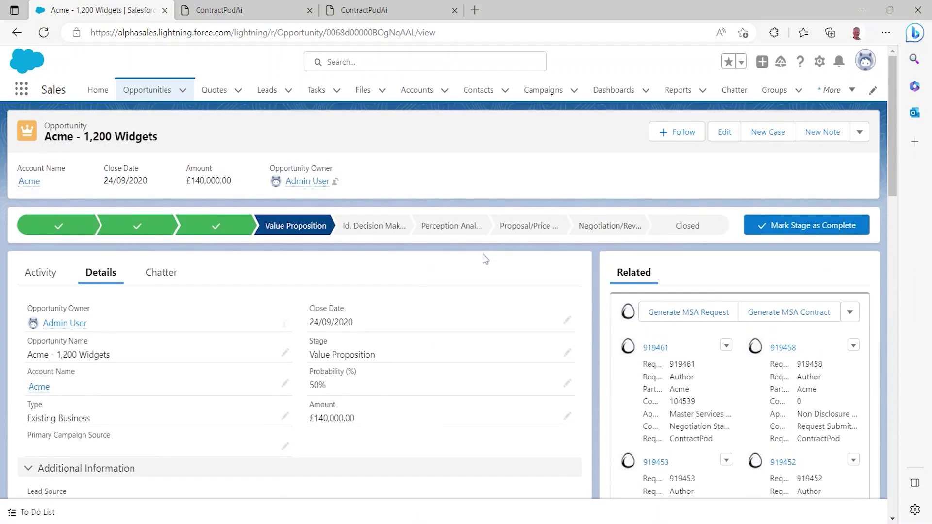
drag(894, 140, 897, 177)
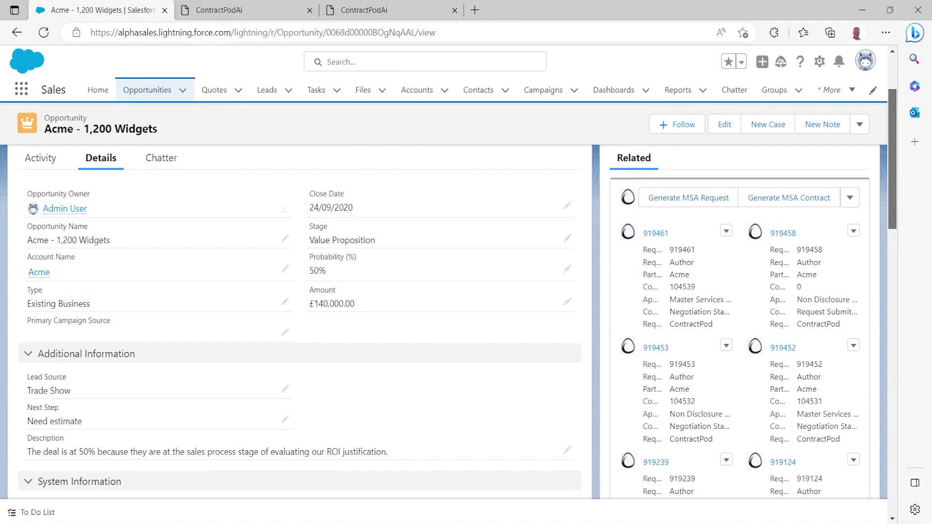
drag(897, 178, 898, 298)
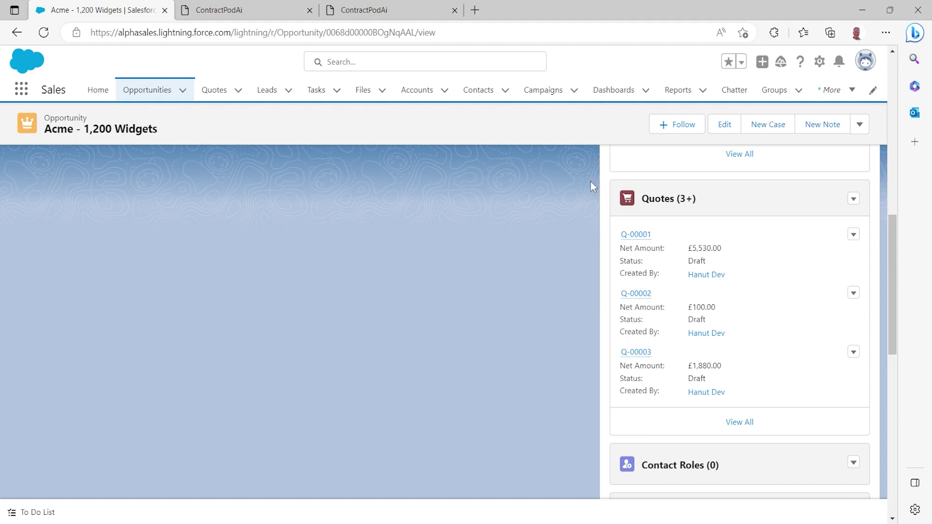
Open quote Q-00003 and review its four quote lines on the Related tab
click(641, 353)
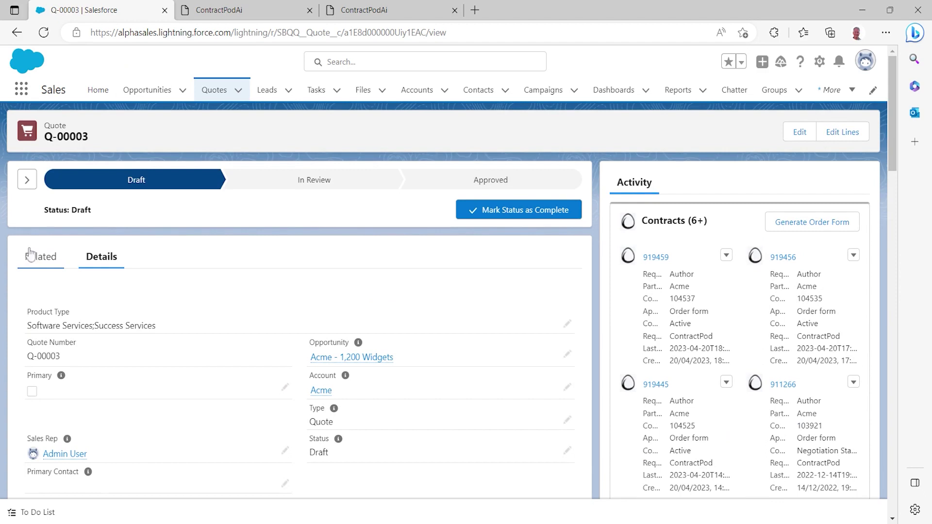
click(31, 255)
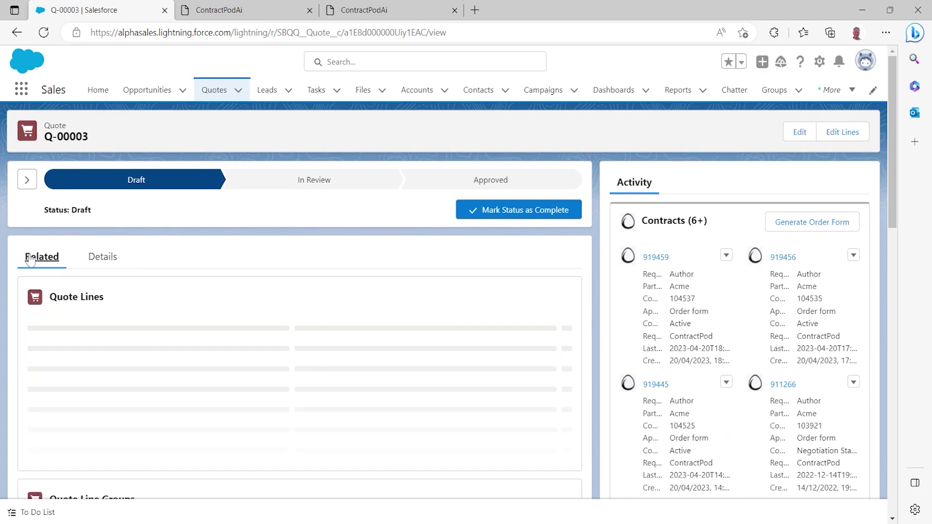
scroll(194, 242, down, 2)
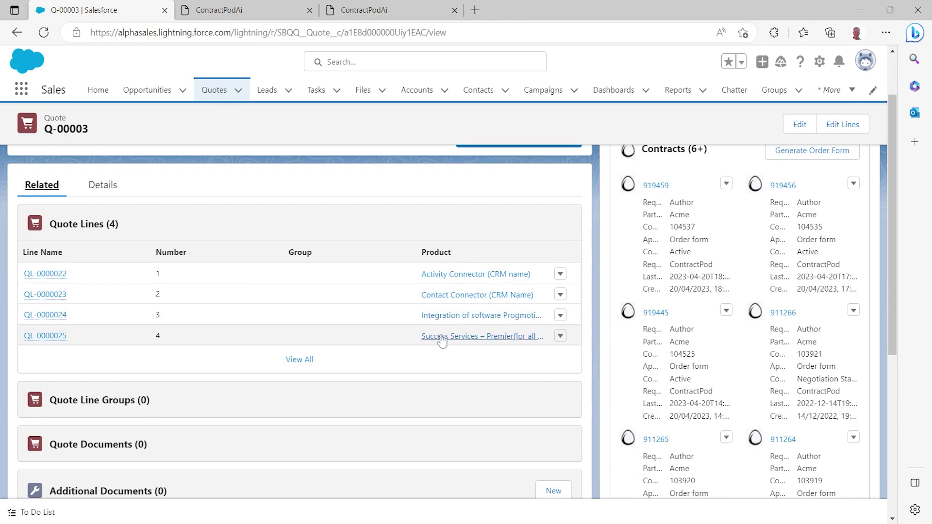
scroll(371, 321, up, 2)
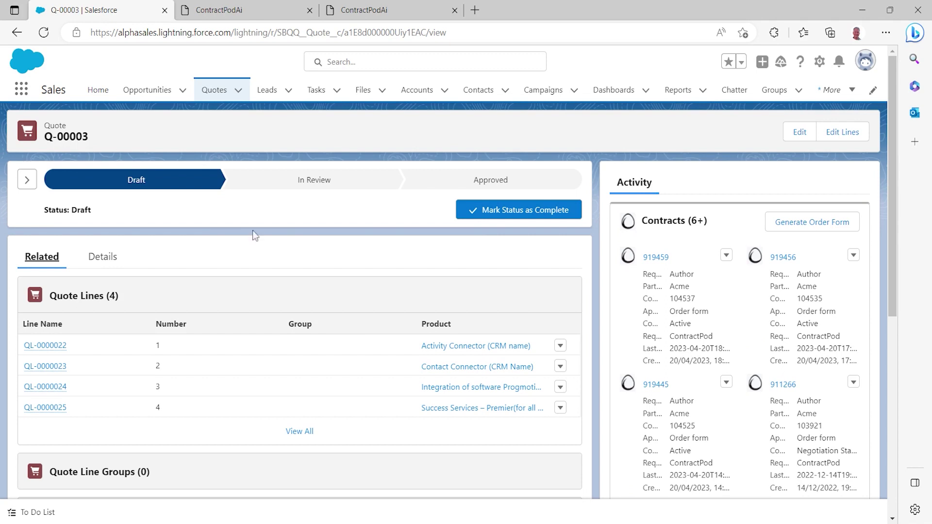
Start generating an order form from quote Q-00003
click(806, 227)
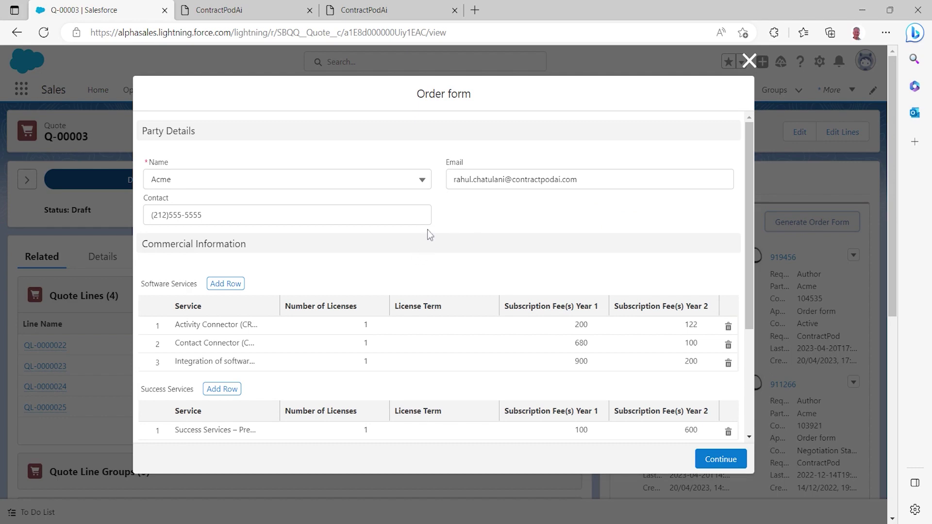
scroll(428, 234, down, 1)
scroll(427, 229, up, 1)
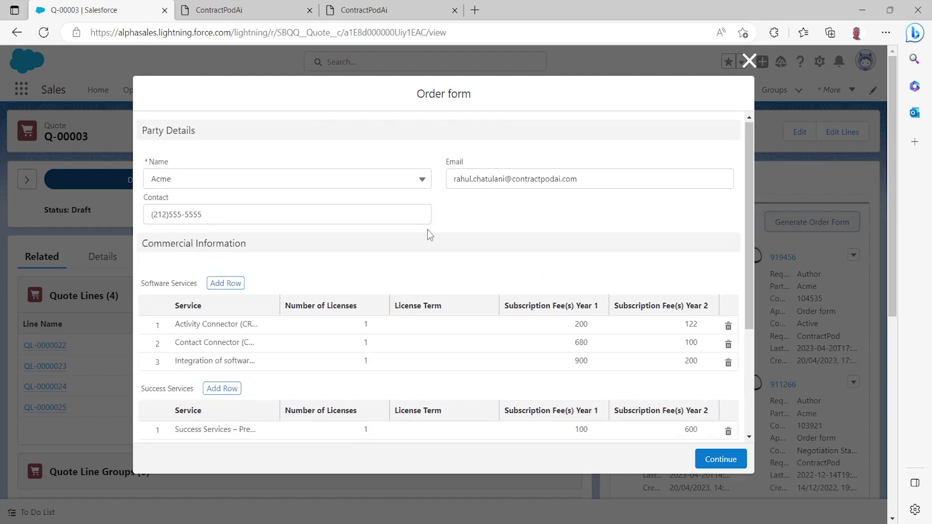
Replace the name in the contact e-mail with the correct recipient's, then continue
click(505, 179)
key(BackSpace)
key(BackSpace)
key(BackSpace)
key(BackSpace)
key(BackSpace)
key(BackSpace)
key(BackSpace)
key(BackSpace)
key(BackSpace)
key(BackSpace)
key(BackSpace)
key(BackSpace)
key(BackSpace)
key(BackSpace)
key(BackSpace)
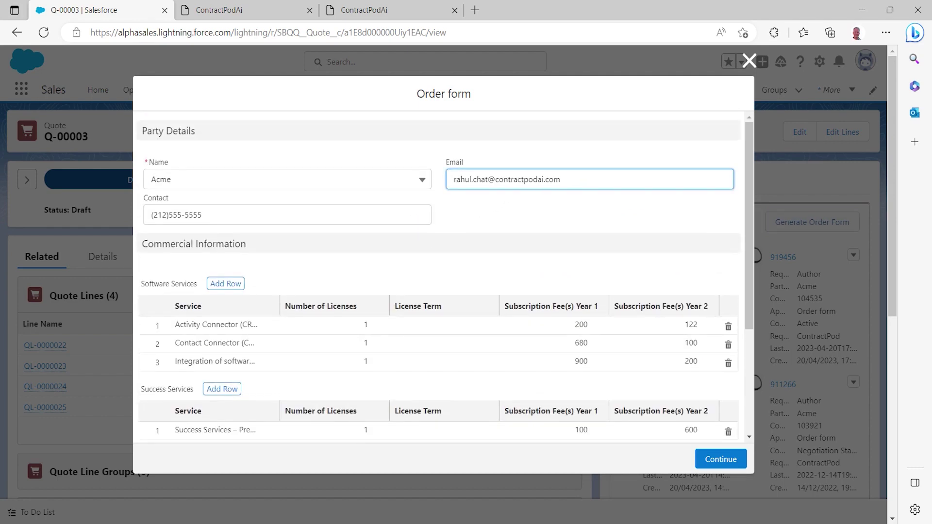
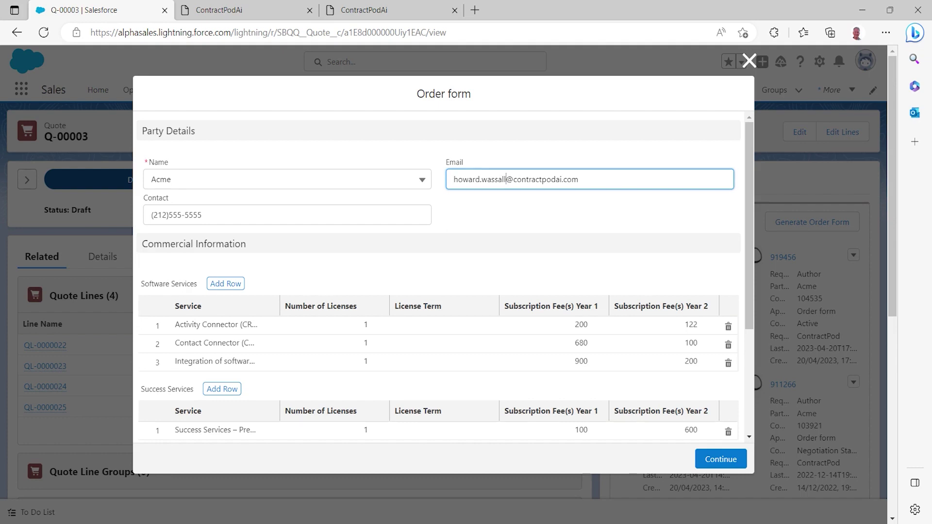
scroll(383, 354, down, 1)
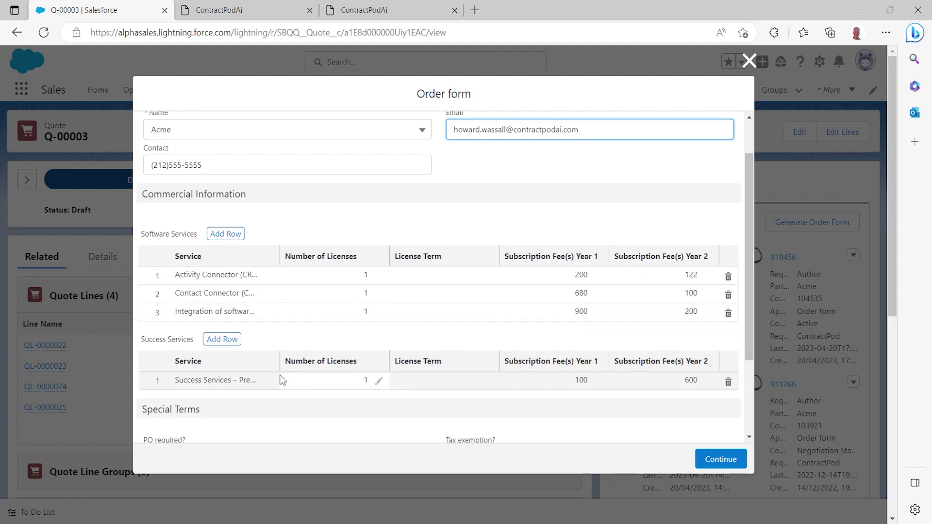
click(720, 463)
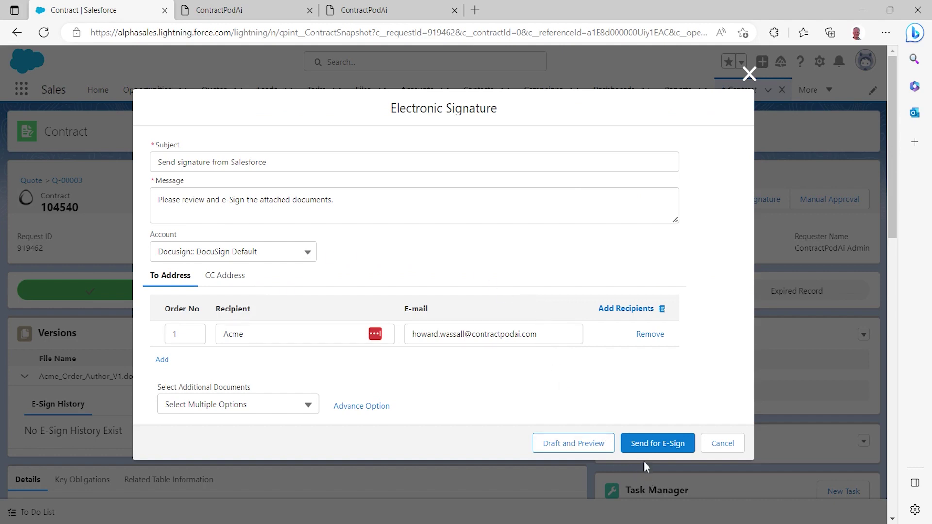
Send contract 104540 for DocuSign e-signature, keeping the default subject and message
click(647, 447)
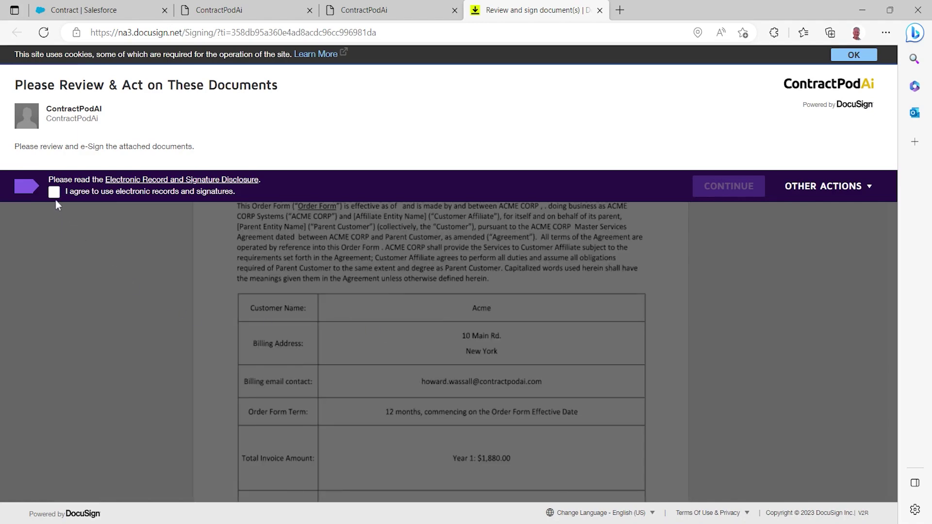
Accept electronic records and signatures, then scroll the order form to its signature page
click(54, 192)
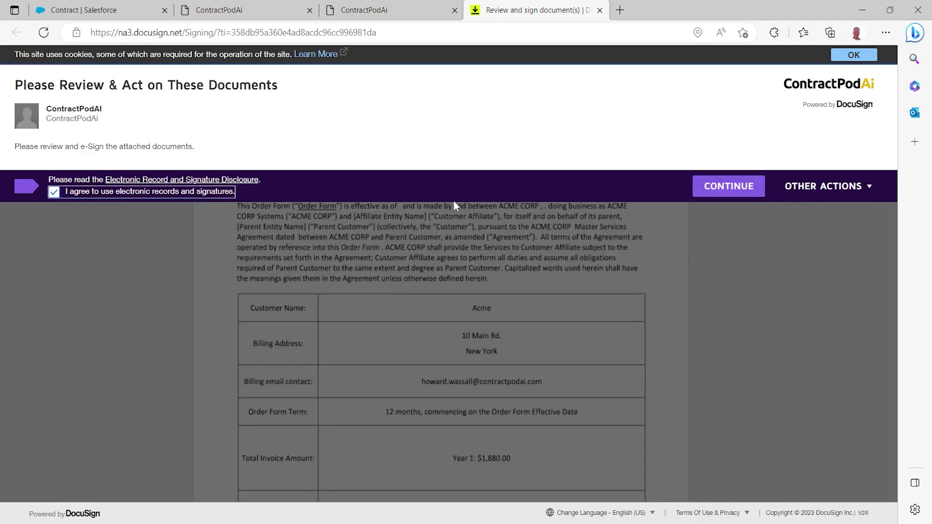
click(728, 188)
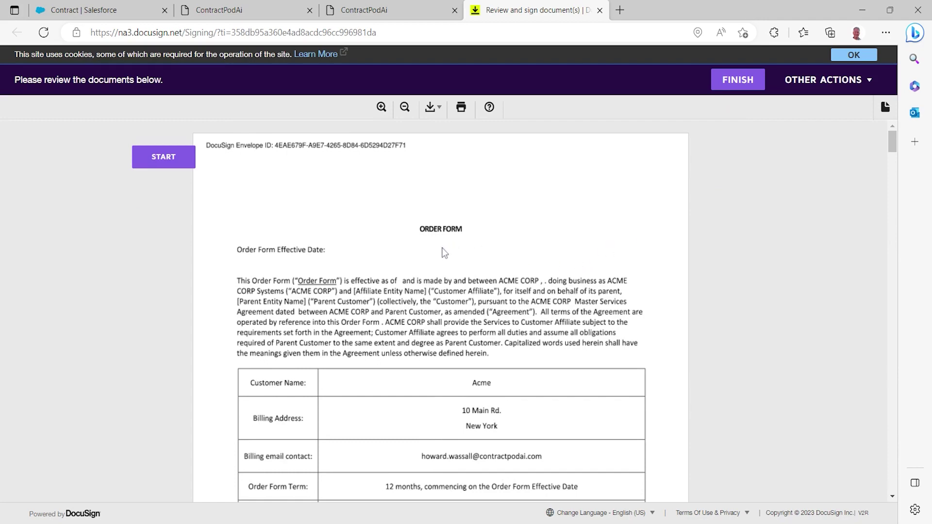
scroll(403, 242, down, 4)
scroll(406, 241, down, 11)
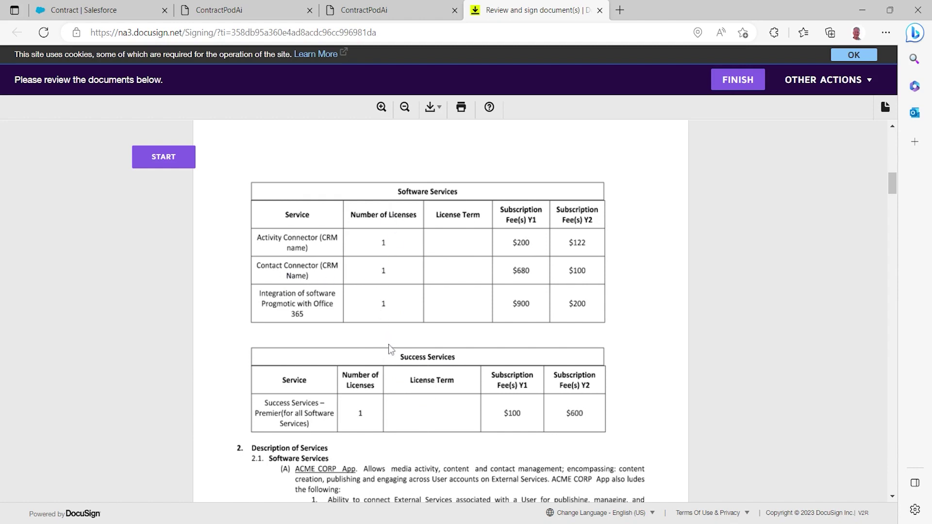
scroll(386, 345, down, 15)
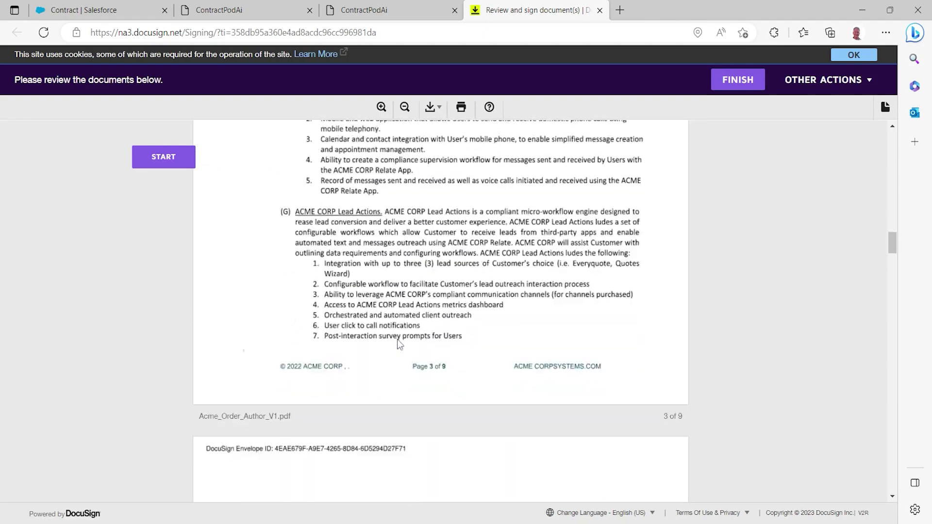
scroll(399, 344, down, 20)
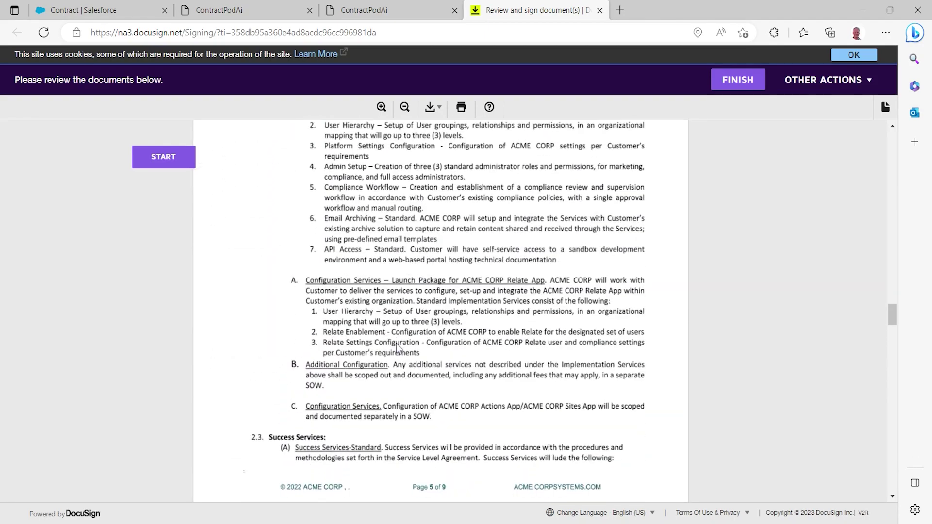
drag(893, 301, 925, 454)
Adopt and apply the customer's signature, finish signing, and return to Salesforce
click(539, 272)
click(235, 388)
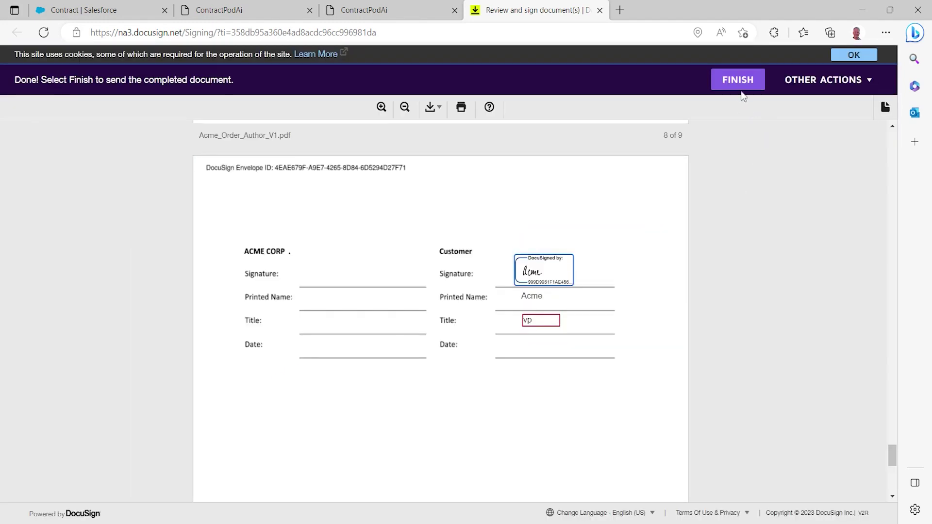
click(738, 87)
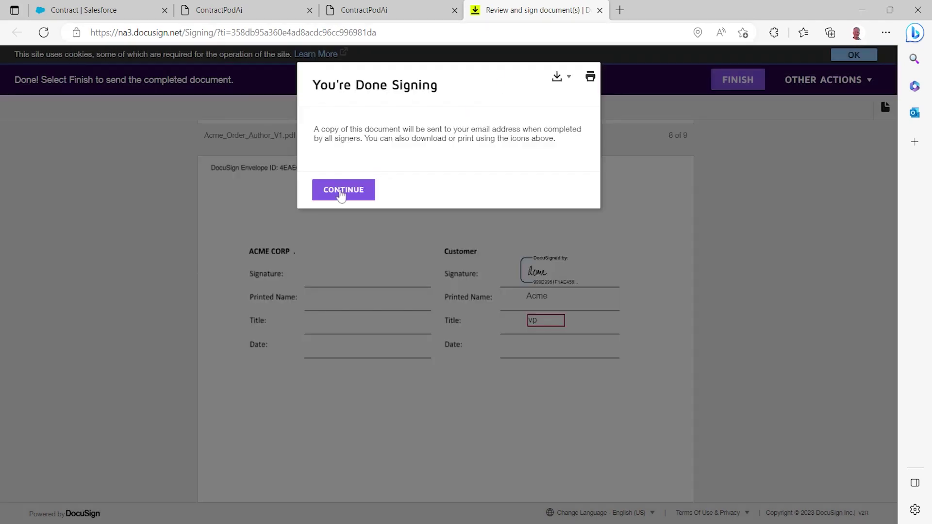
click(339, 191)
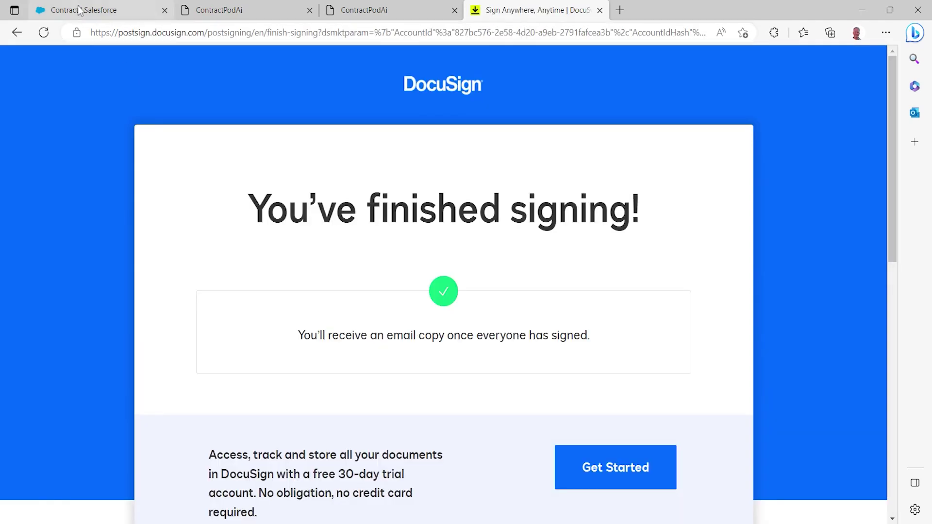
click(83, 9)
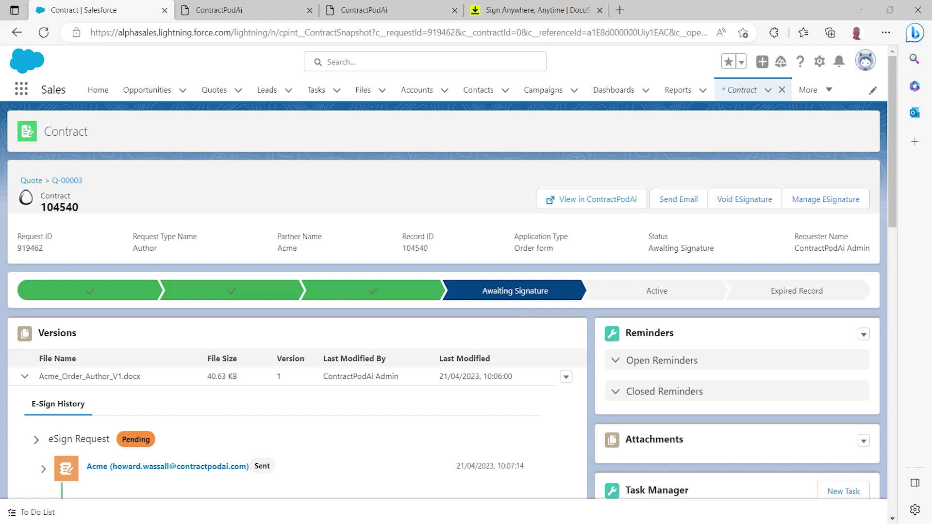
scroll(218, 336, down, 1)
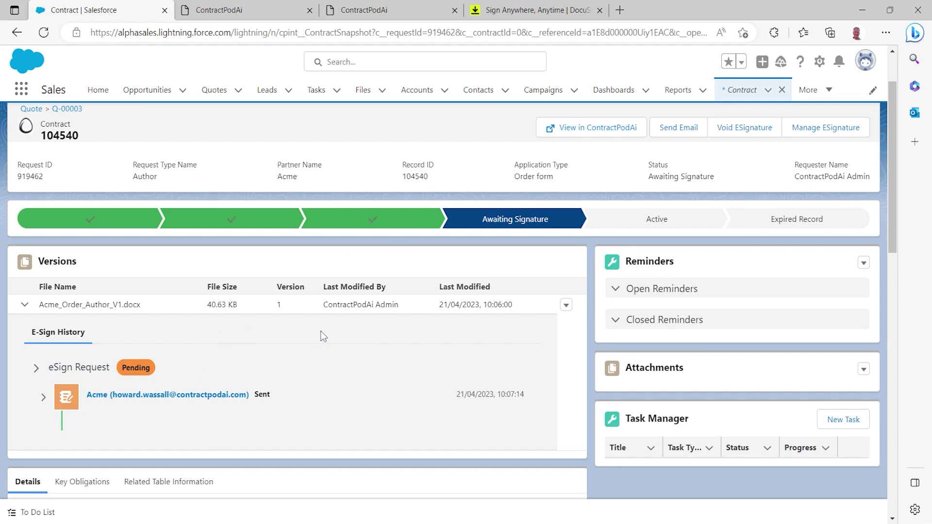
scroll(320, 335, down, 5)
scroll(266, 330, down, 1)
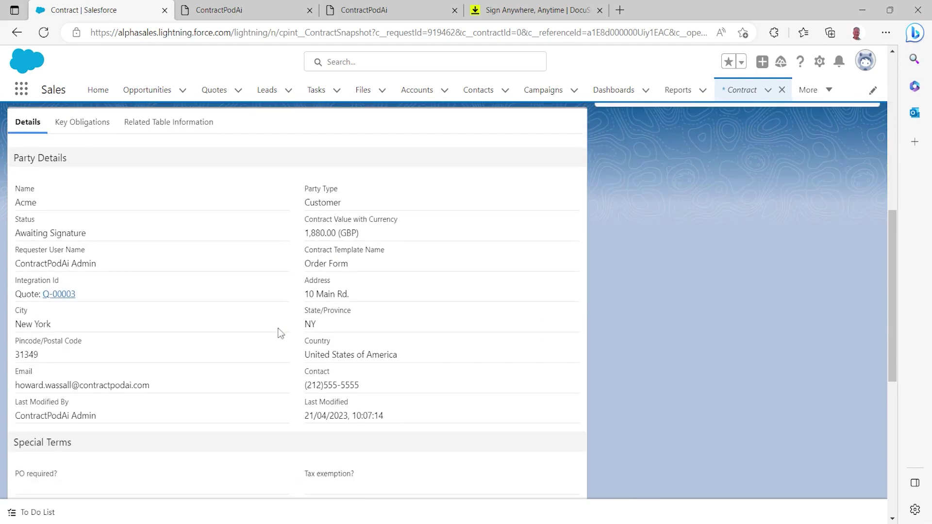
scroll(260, 290, down, 1)
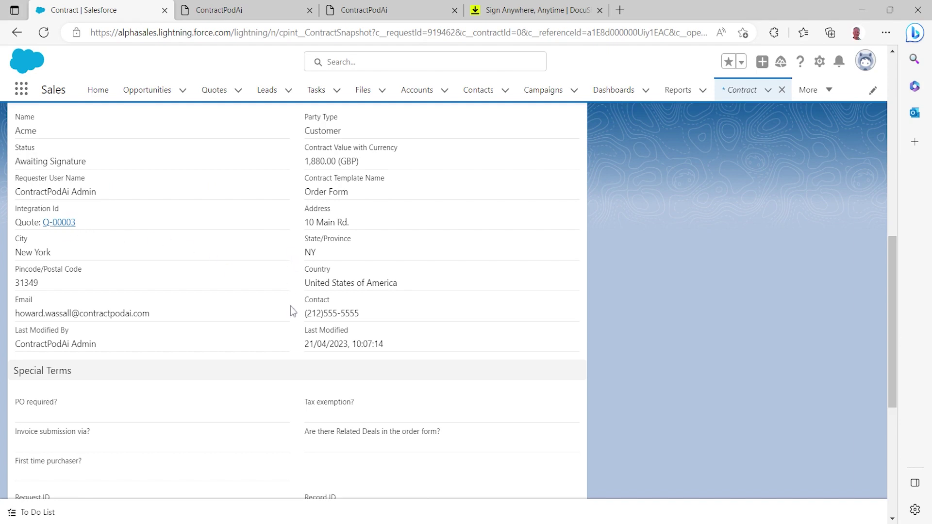
scroll(293, 312, up, 4)
scroll(293, 312, up, 5)
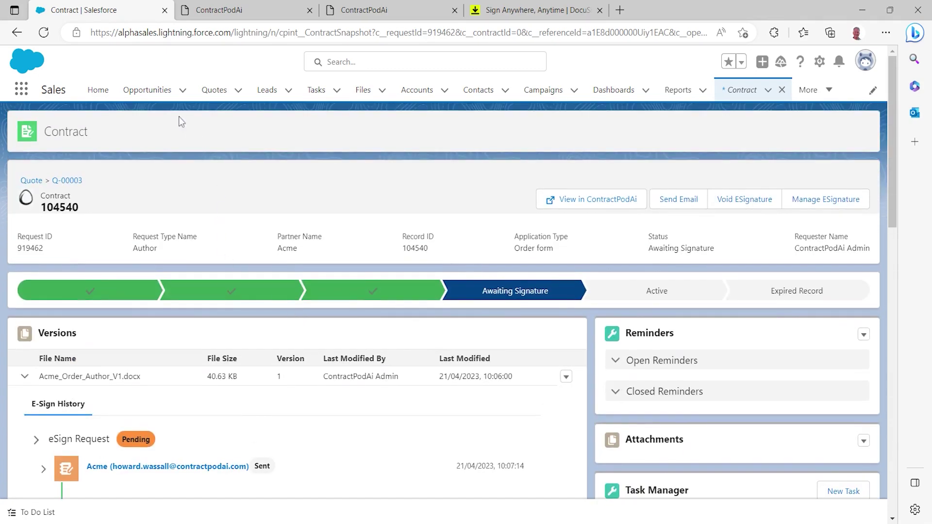
Reload contract 104540 and expand the Acme_Order_Author_V1.docx eSign Request to see its signer status
click(42, 33)
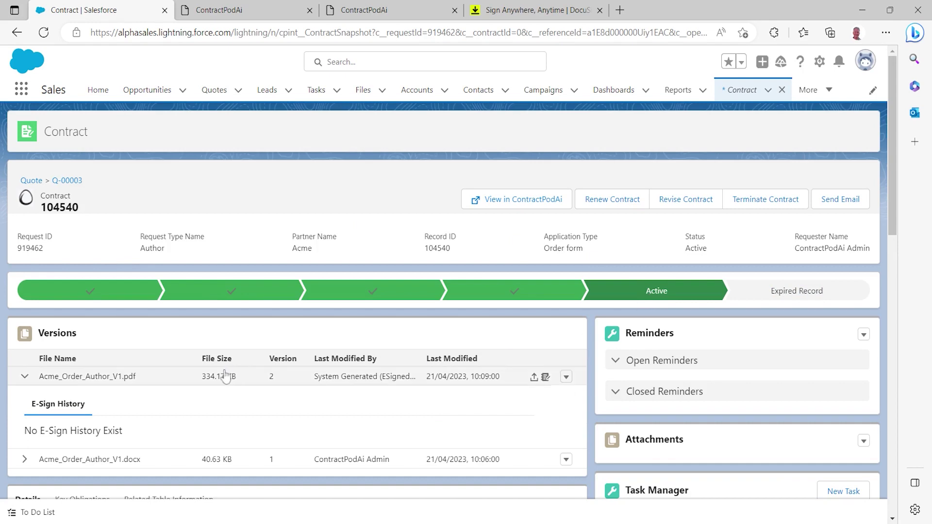
scroll(224, 379, down, 3)
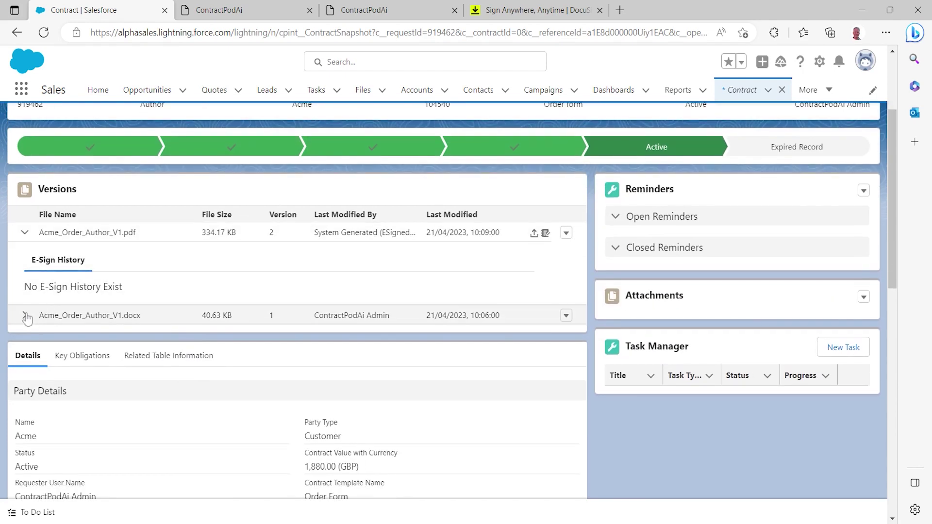
click(25, 316)
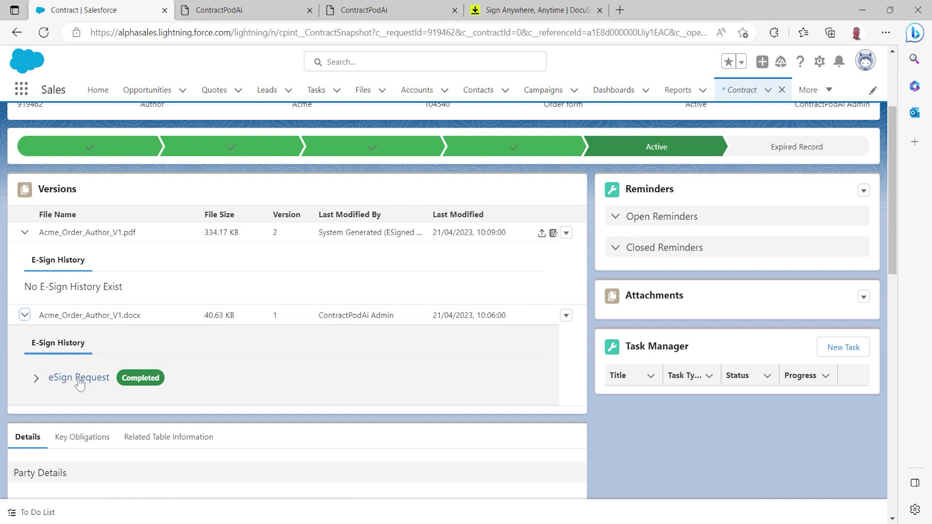
click(36, 378)
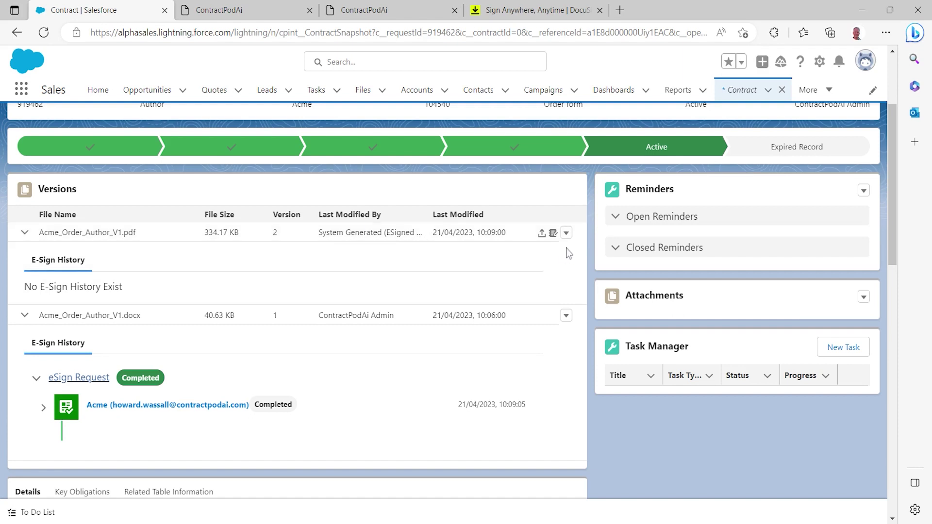
click(565, 233)
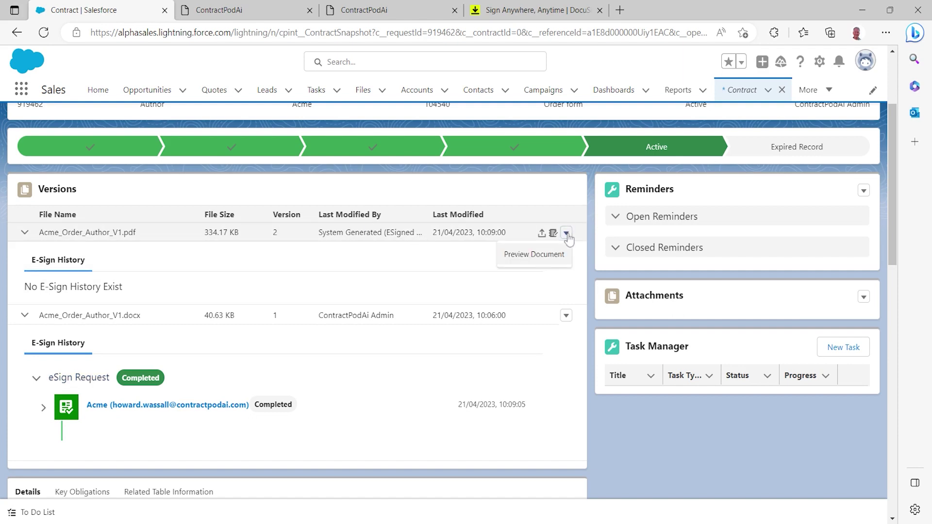
click(518, 257)
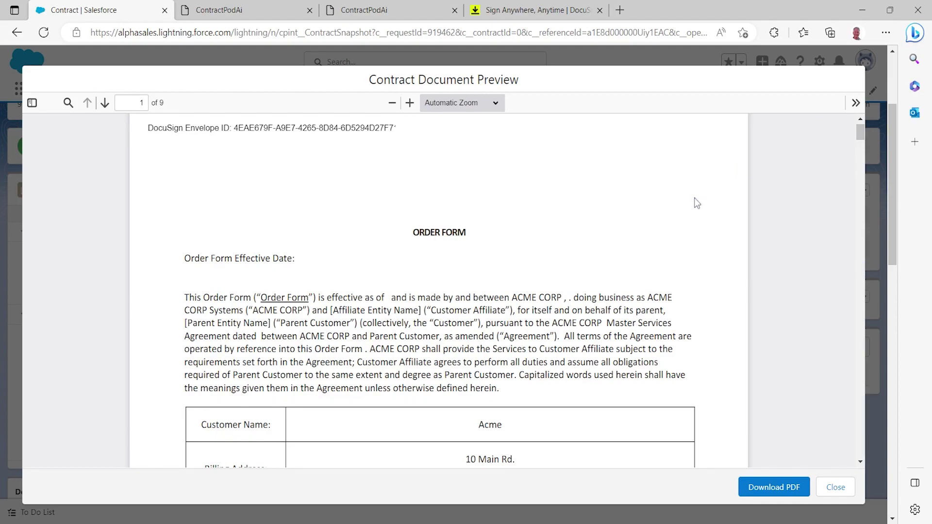
scroll(695, 197, down, 10)
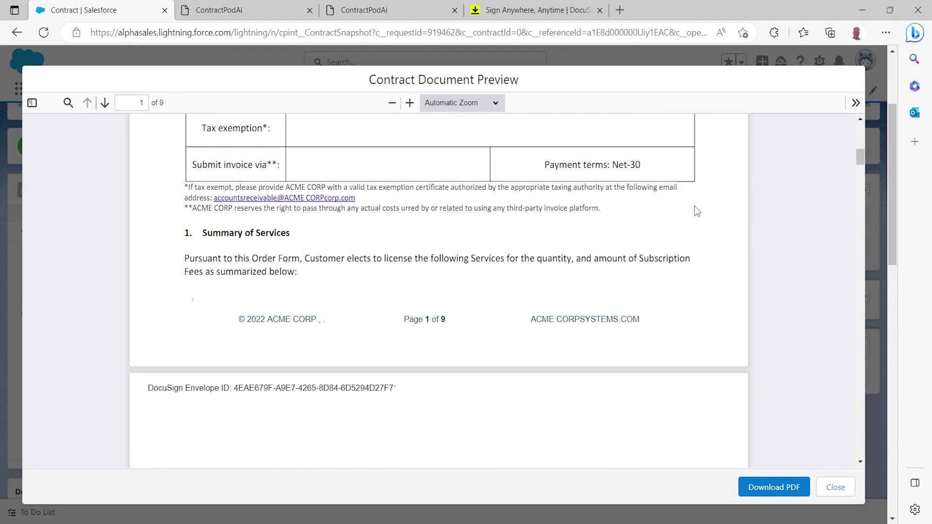
scroll(824, 153, down, 3)
drag(860, 166, 877, 424)
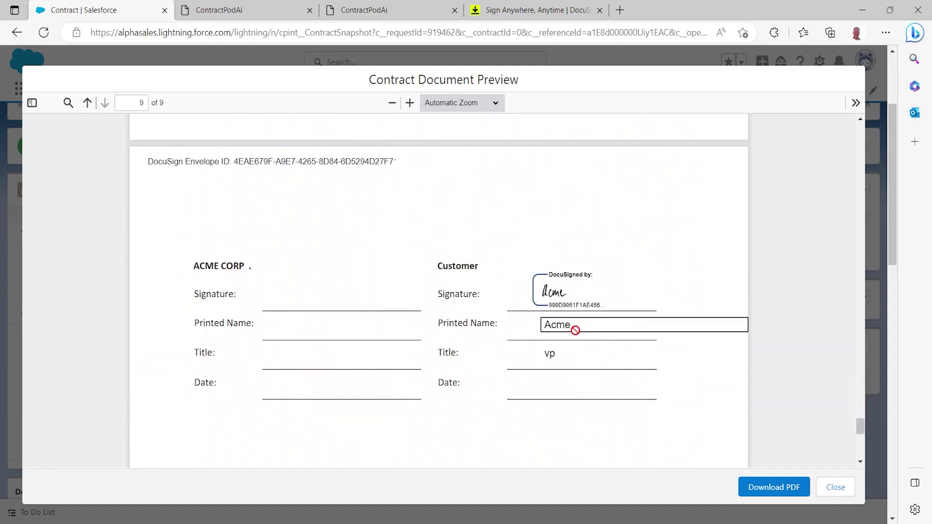
click(835, 487)
scroll(717, 430, up, 3)
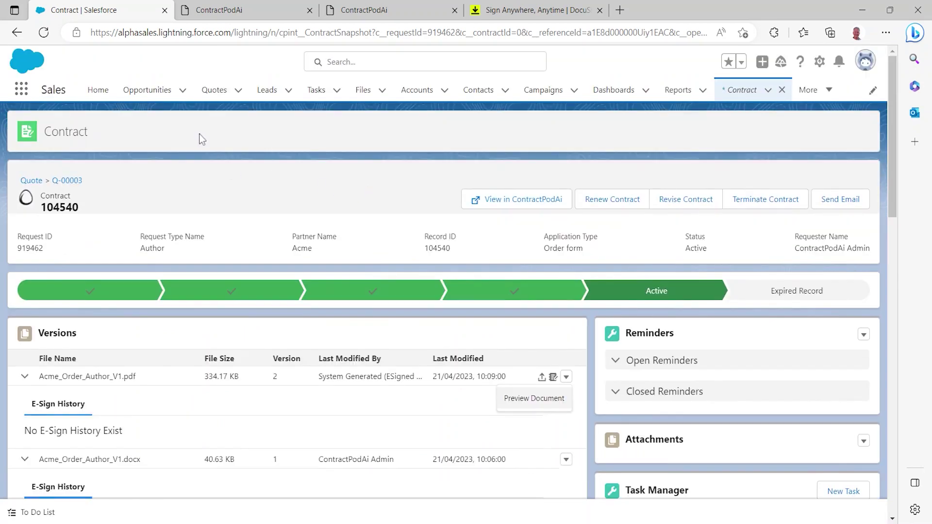